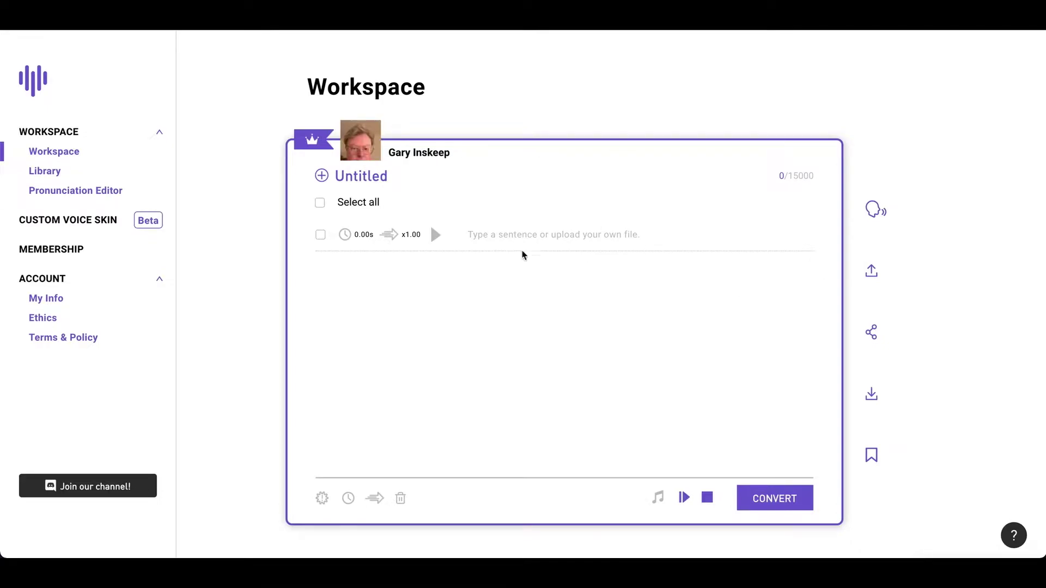
Open Ruth 1 in the World English Bible on Bible Gateway and select verses 1–9.
click(538, 233)
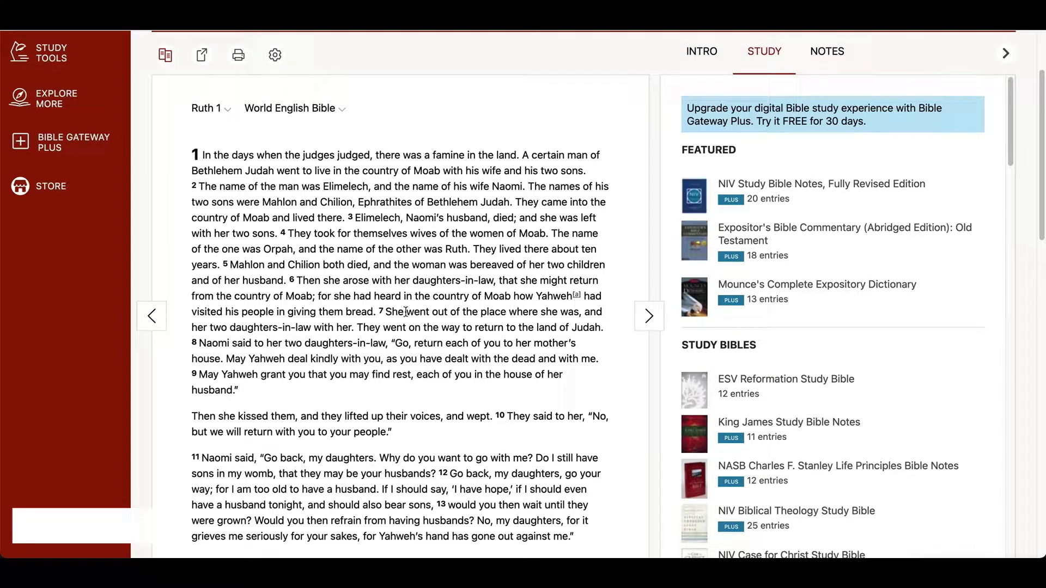
click(352, 217)
drag(203, 154, 250, 393)
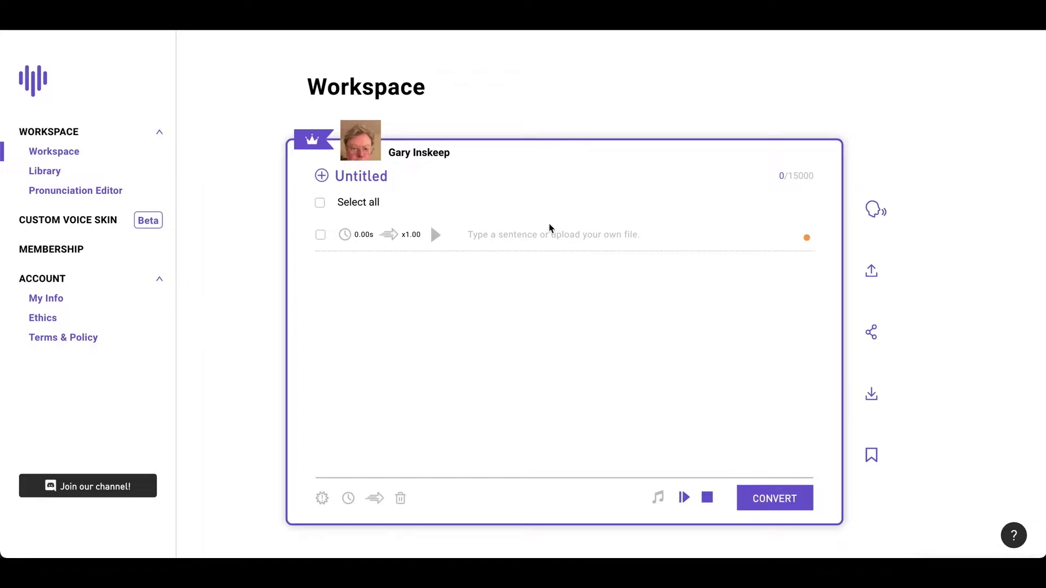
Paste the copied Ruth 1:1–9 verses into the empty sentence field, split into separate sentence rows.
click(551, 233)
key(ctrl+v)
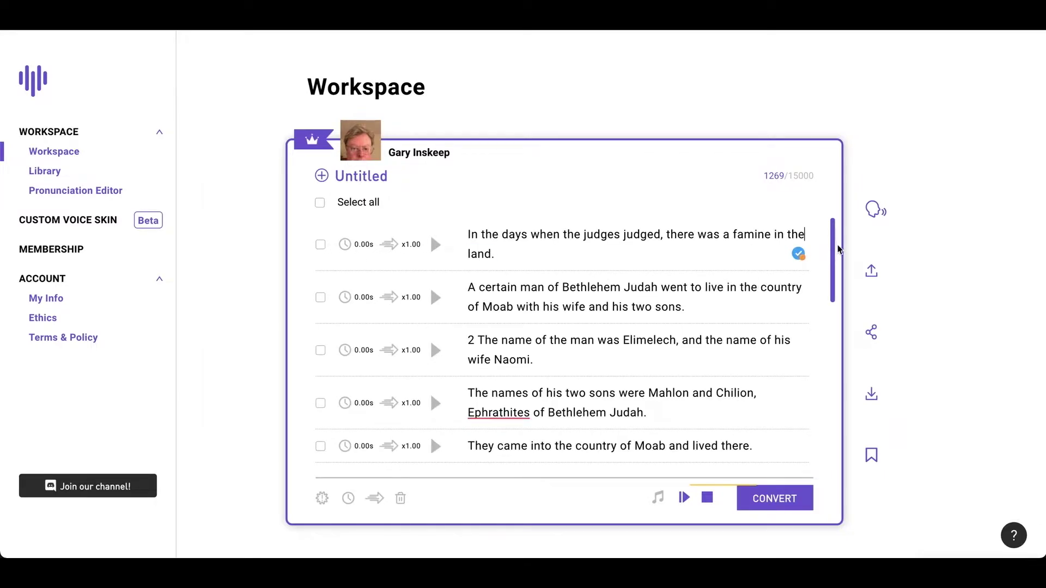
key(ctrl+shift+Left)
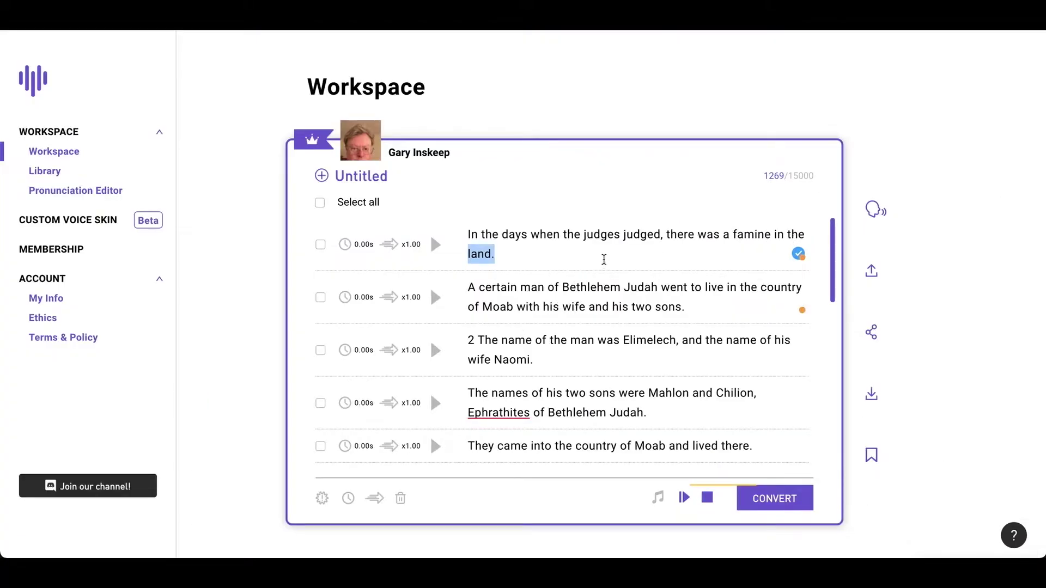
click(598, 258)
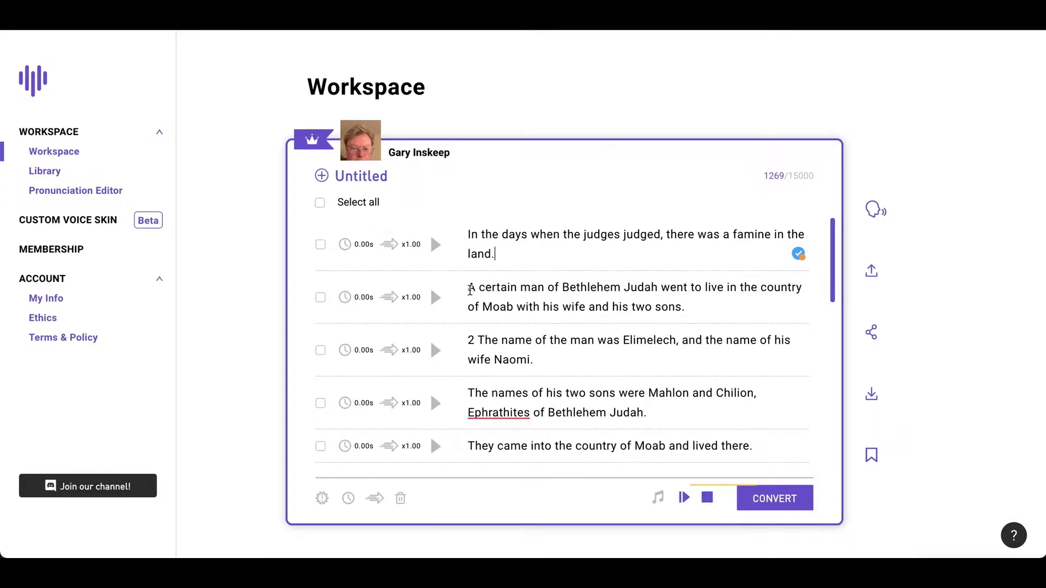
click(470, 293)
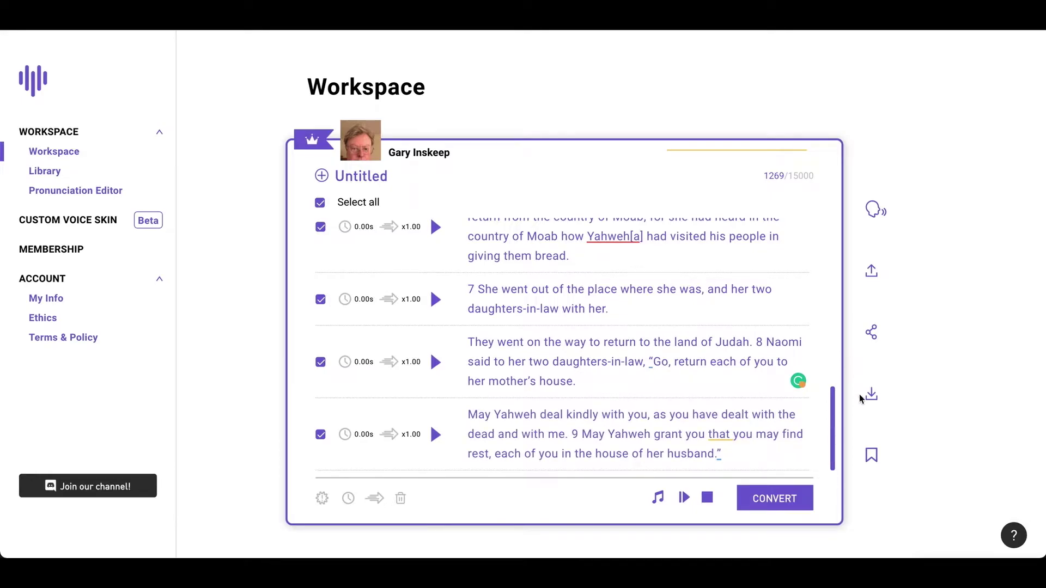
Scroll the sentence list back to the top.
drag(835, 420, 831, 198)
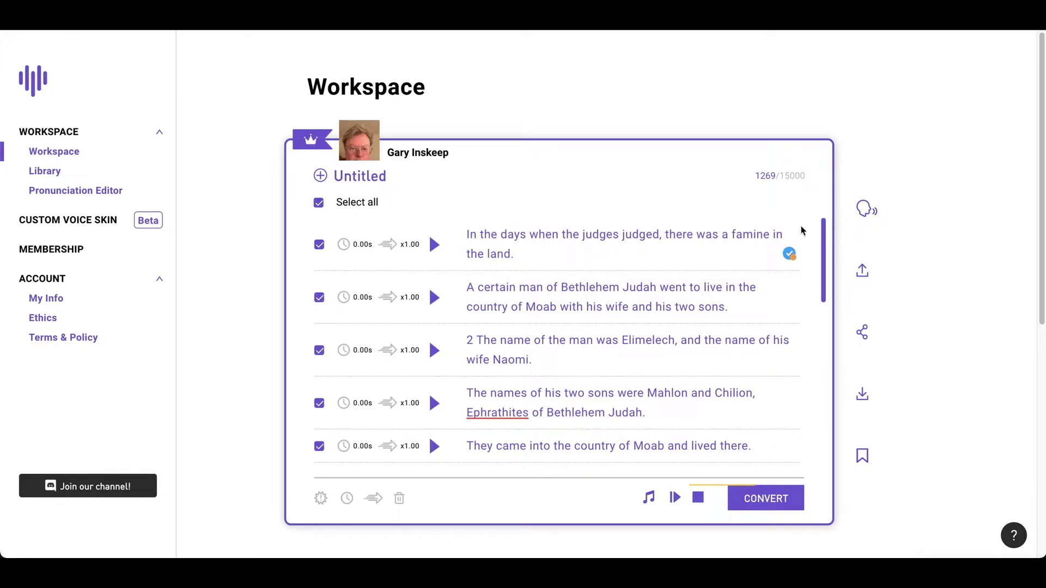
Delete the leading verse numbers 2 through 6 from their sentences.
drag(824, 232, 823, 240)
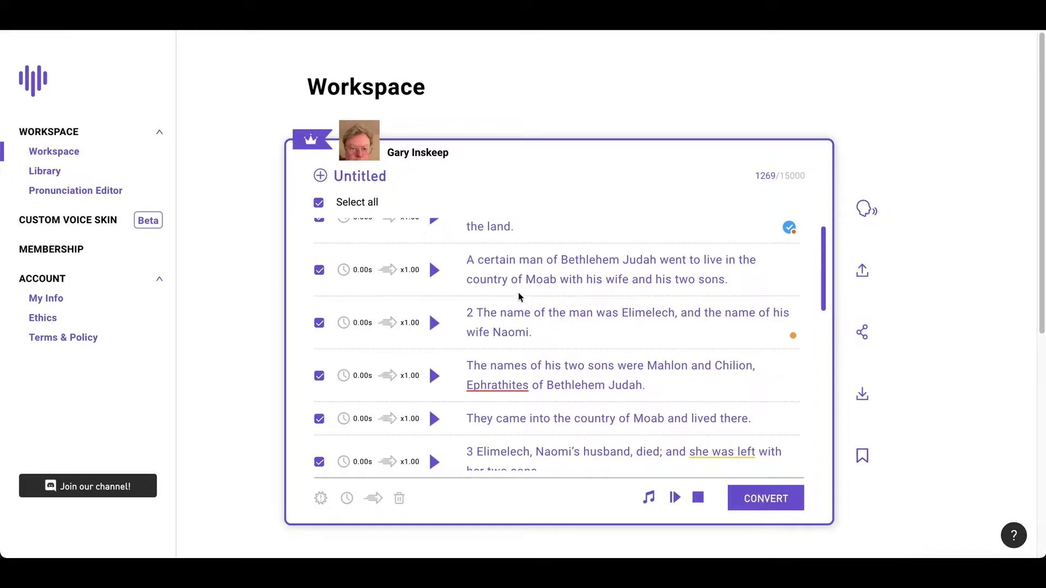
click(478, 312)
key(BackSpace)
key(BackSpace)
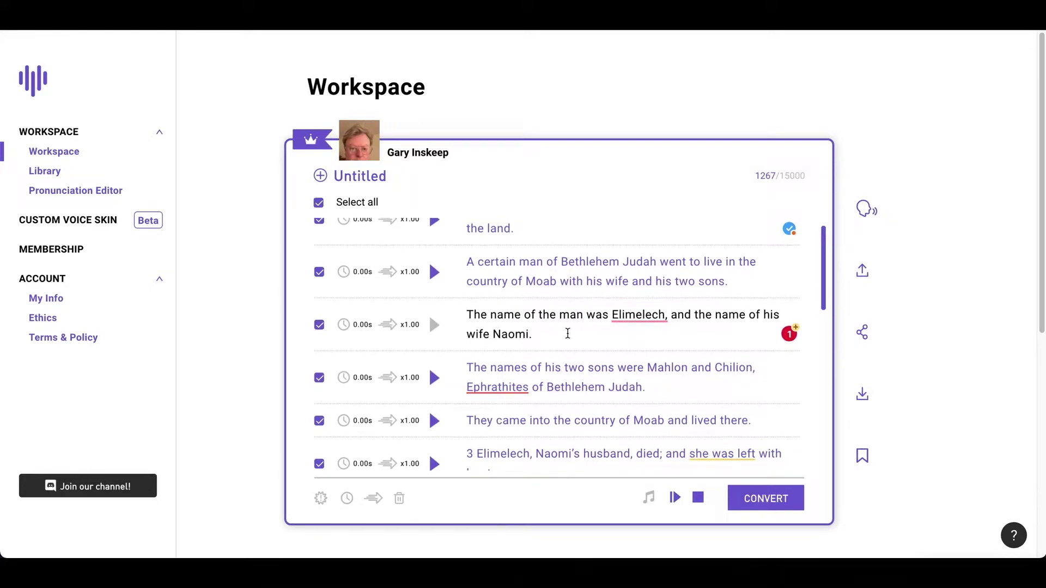
scroll(569, 333, down, 2)
click(478, 338)
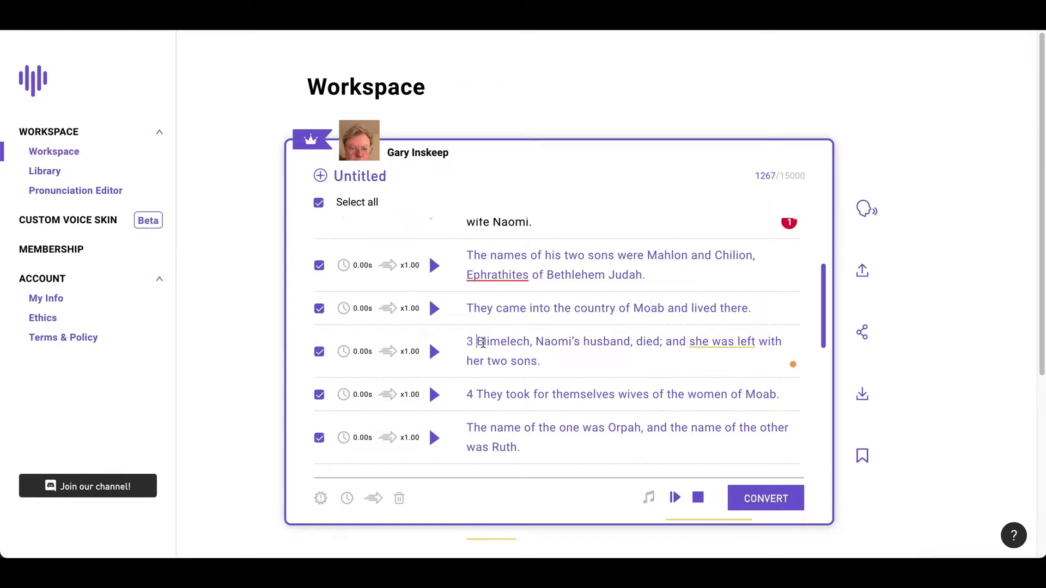
key(BackSpace)
key(BackSpace)
click(477, 393)
key(BackSpace)
key(BackSpace)
scroll(581, 378, down, 2)
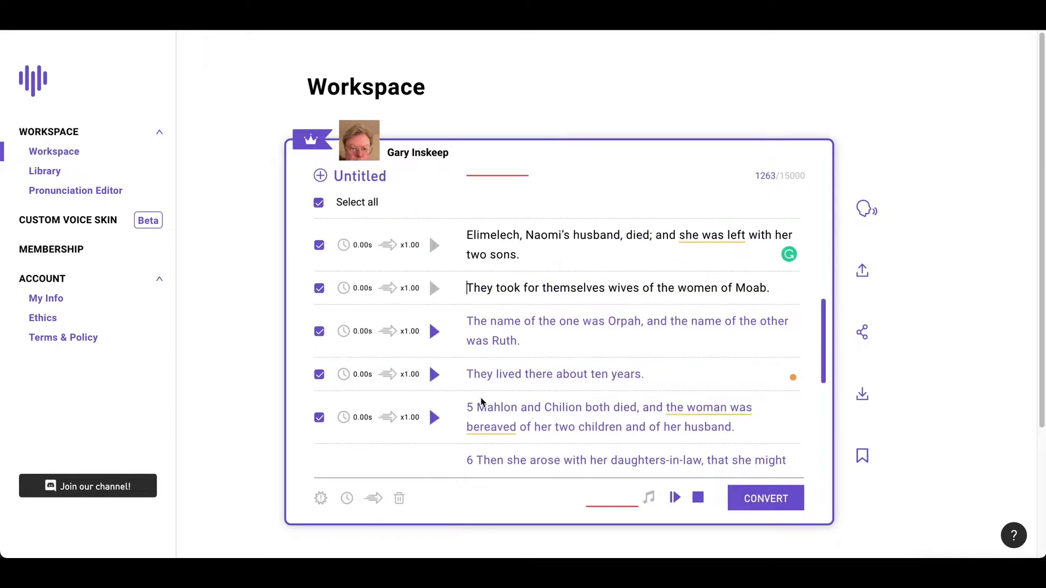
click(475, 400)
key(BackSpace)
key(BackSpace)
scroll(503, 397, down, 1)
click(479, 378)
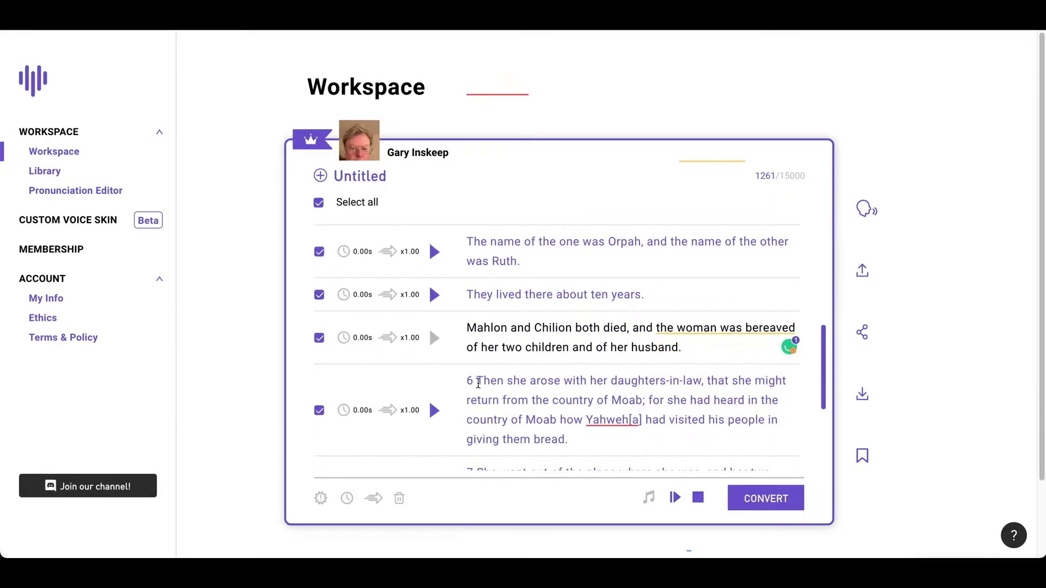
key(BackSpace)
key(BackSpace)
scroll(647, 351, up, 6)
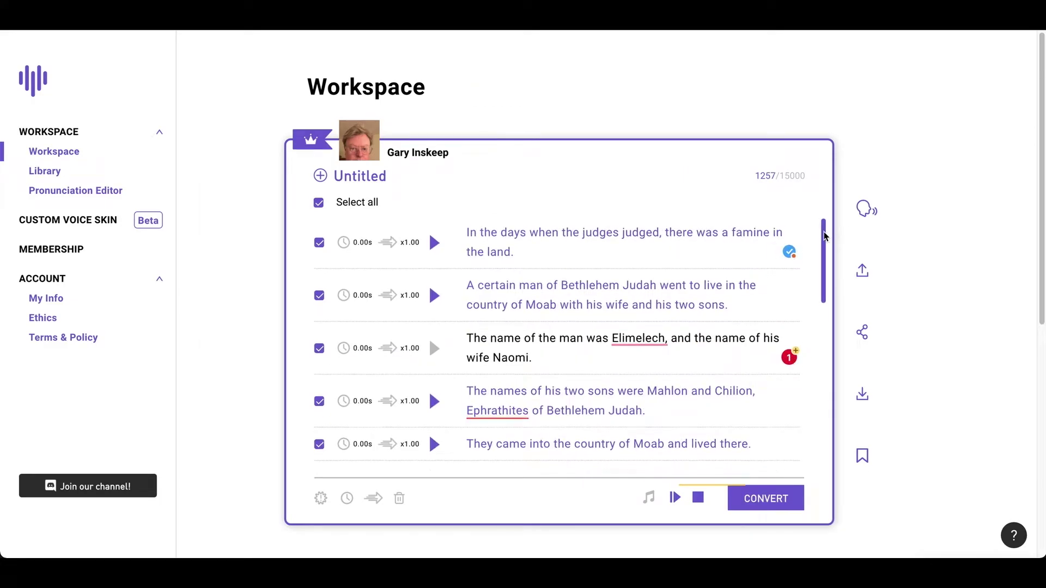
Replace Yahweh[a] with plain Yahweh and remove the verse number 9.
drag(828, 234, 823, 371)
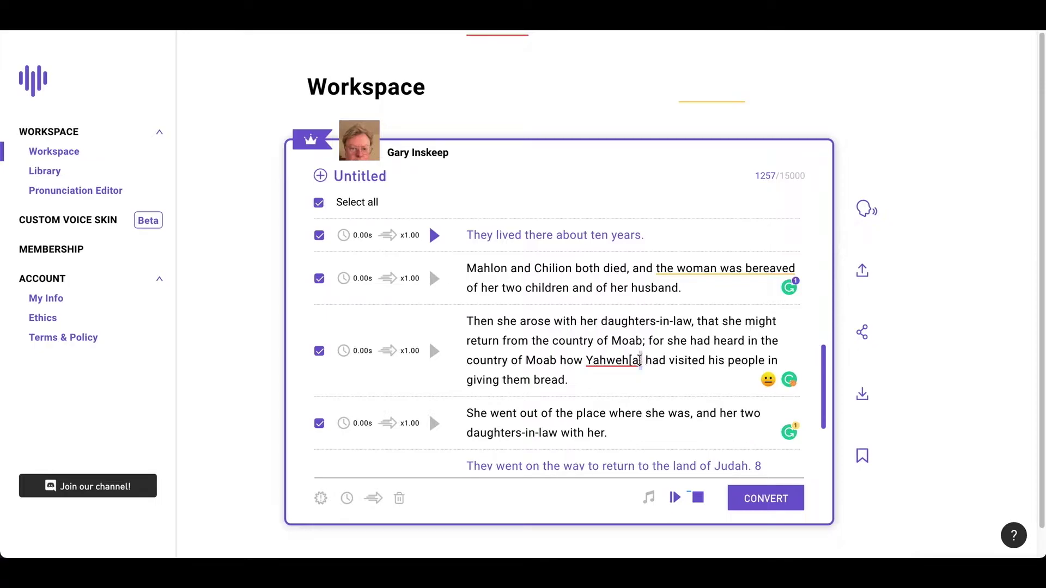
mouse_move(644, 360)
click(506, 413)
scroll(709, 358, down, 2)
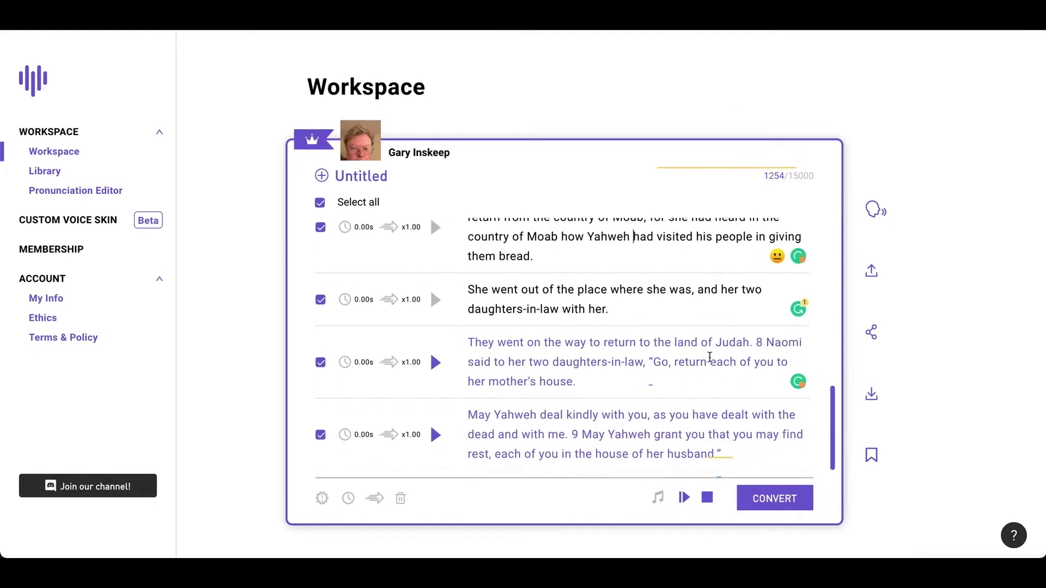
click(581, 434)
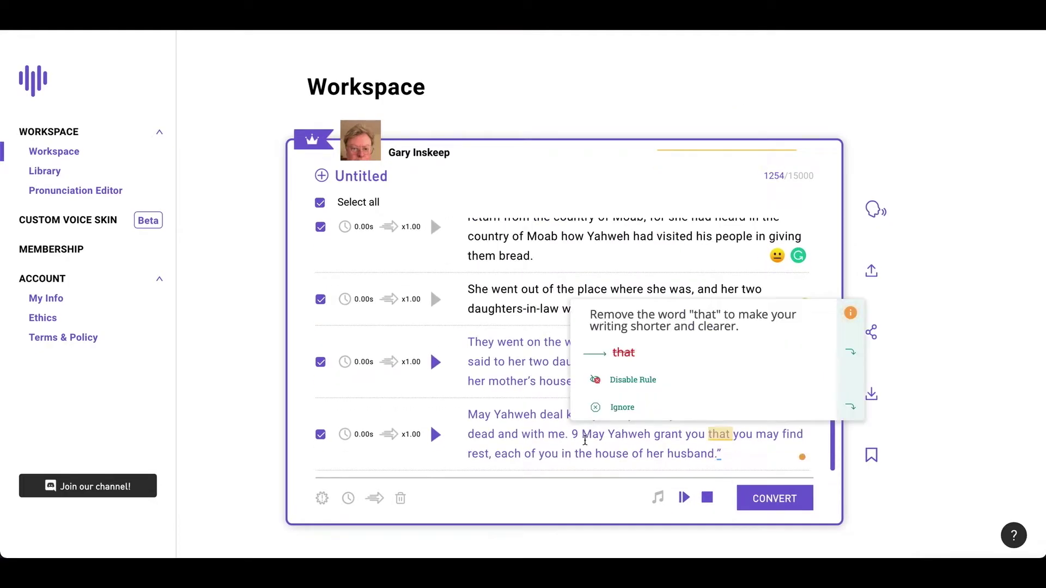
key(BackSpace)
key(BackSpace)
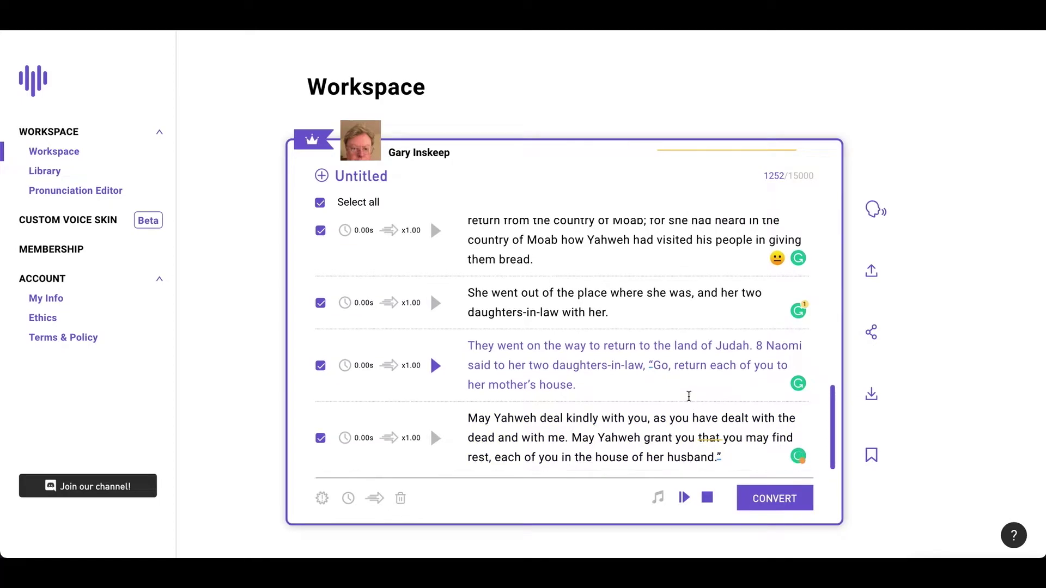
scroll(681, 381, up, 1)
scroll(670, 379, up, 5)
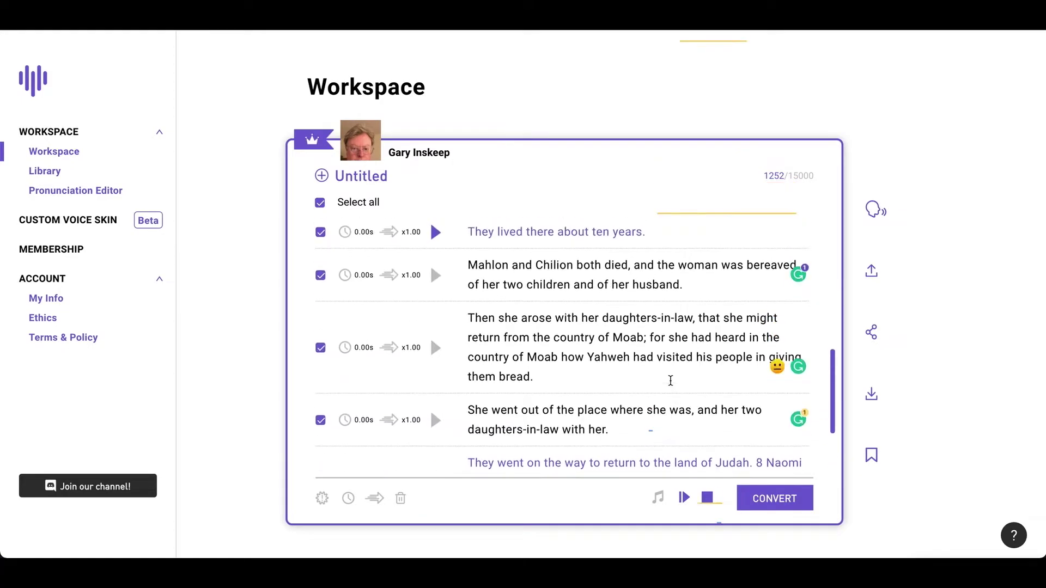
scroll(672, 381, up, 2)
scroll(672, 383, up, 5)
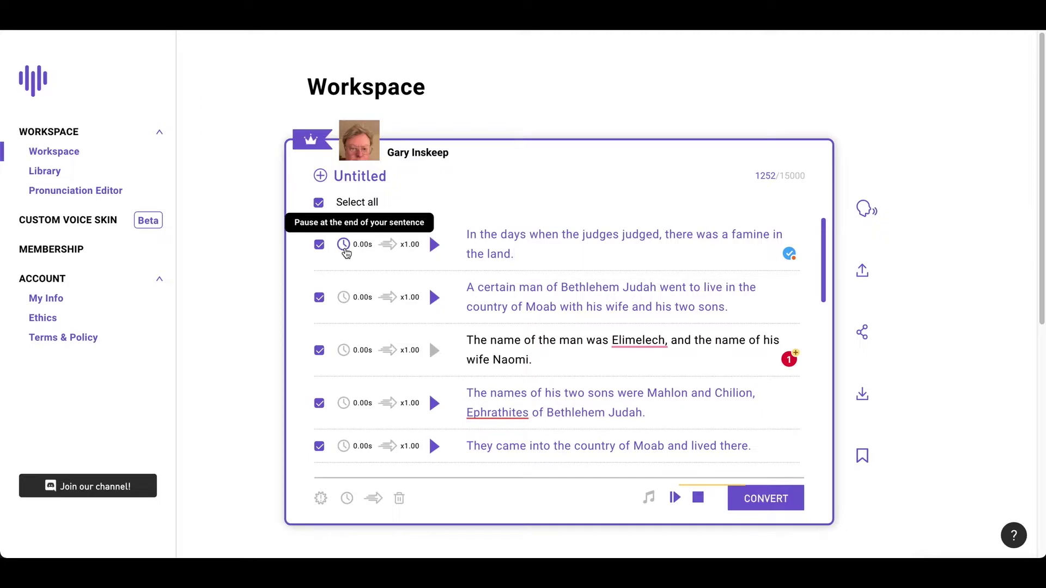
Give the first three sentences a 1.50-second end pause each.
click(344, 246)
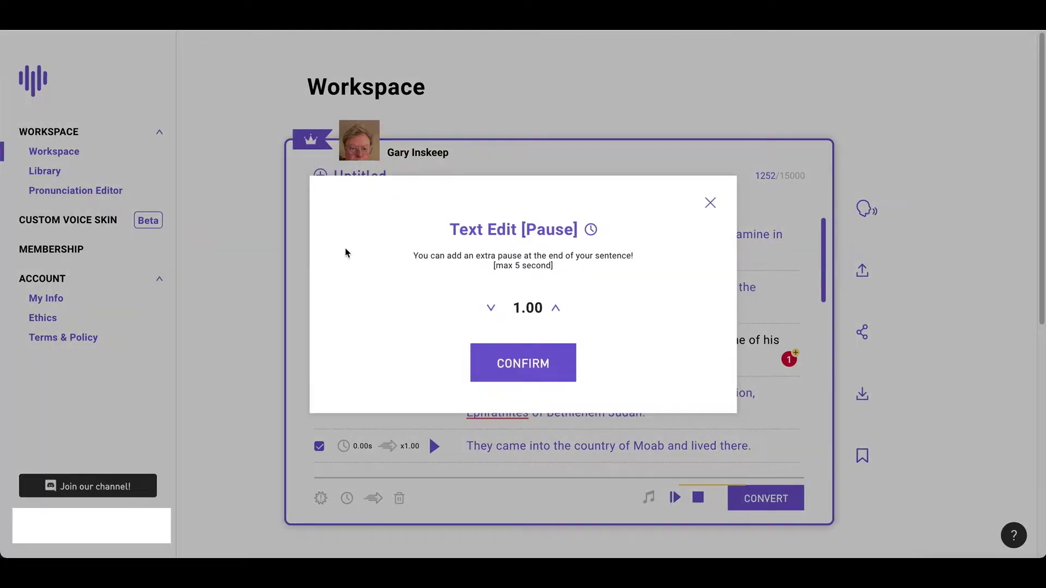
click(556, 311)
click(529, 359)
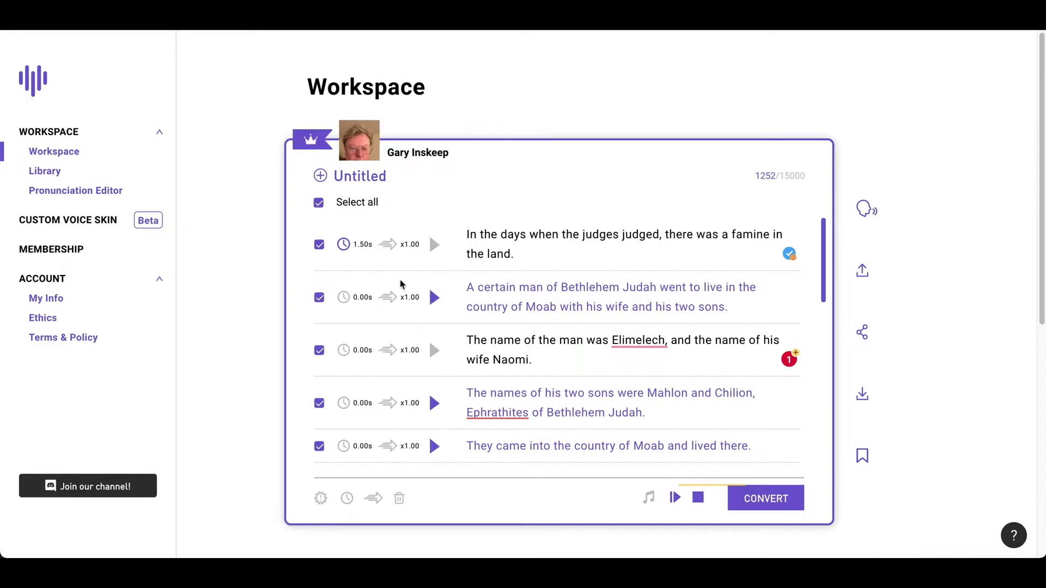
click(360, 298)
click(555, 308)
click(559, 354)
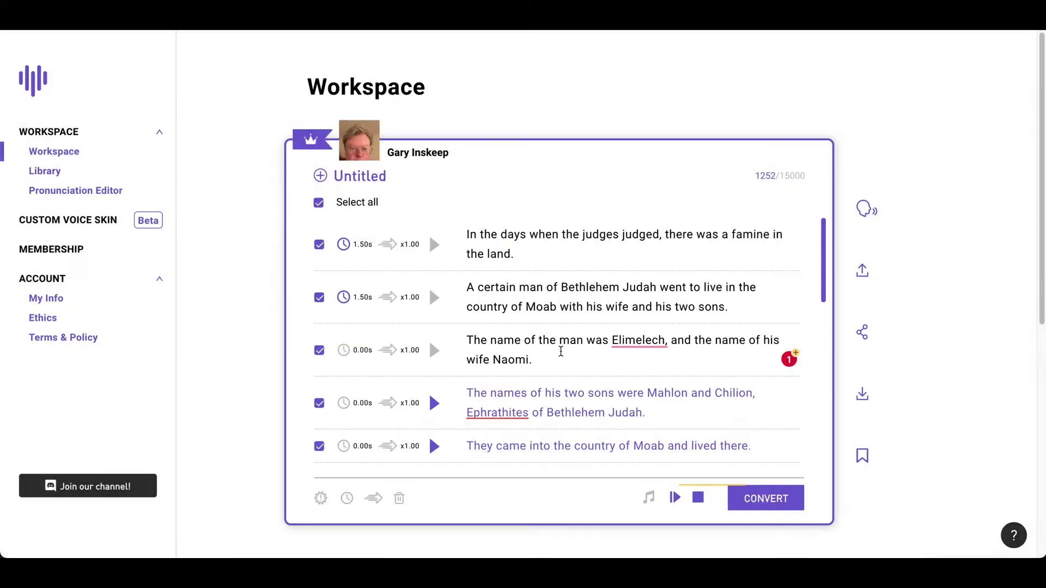
click(358, 353)
click(555, 308)
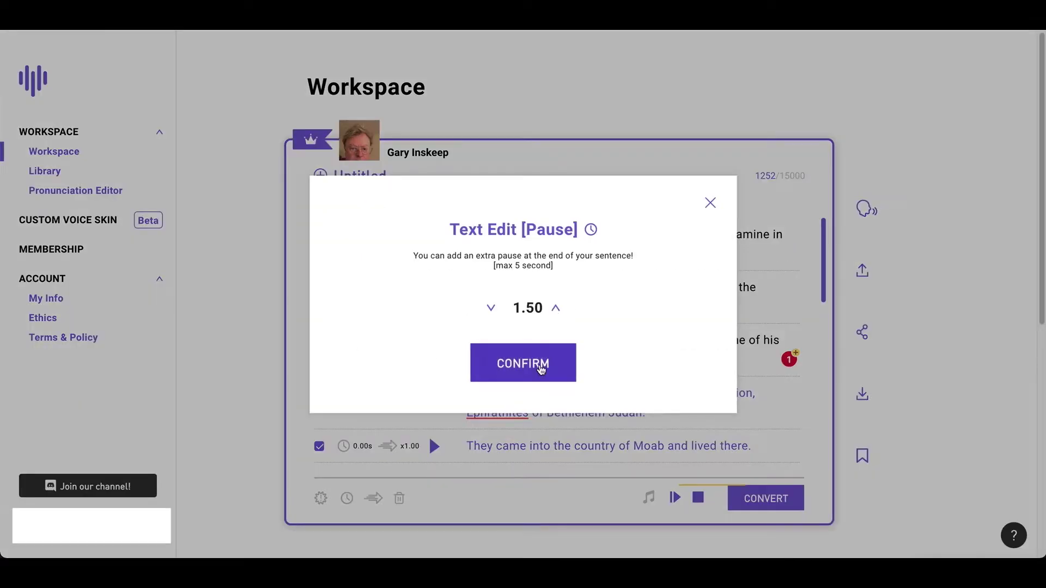
click(539, 364)
scroll(506, 354, down, 2)
scroll(506, 354, down, 1)
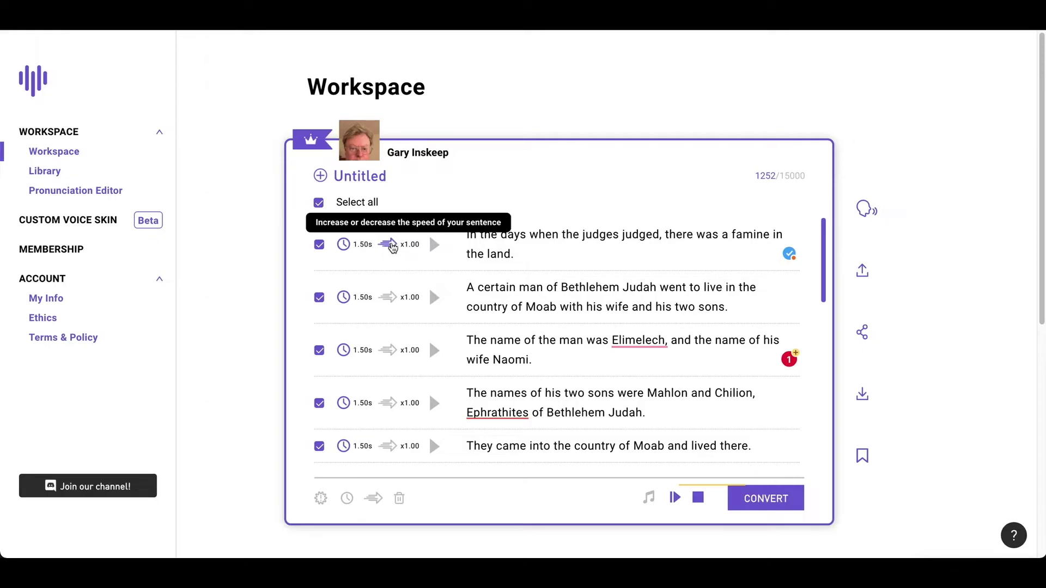
Slow the first and third sentences to 0.90 speed.
click(392, 244)
click(491, 308)
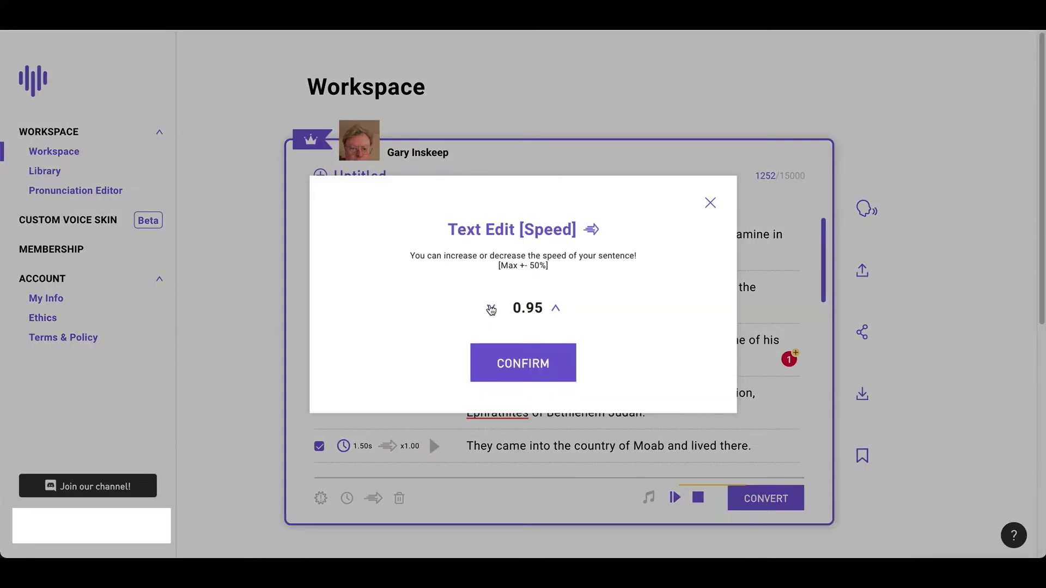
click(491, 308)
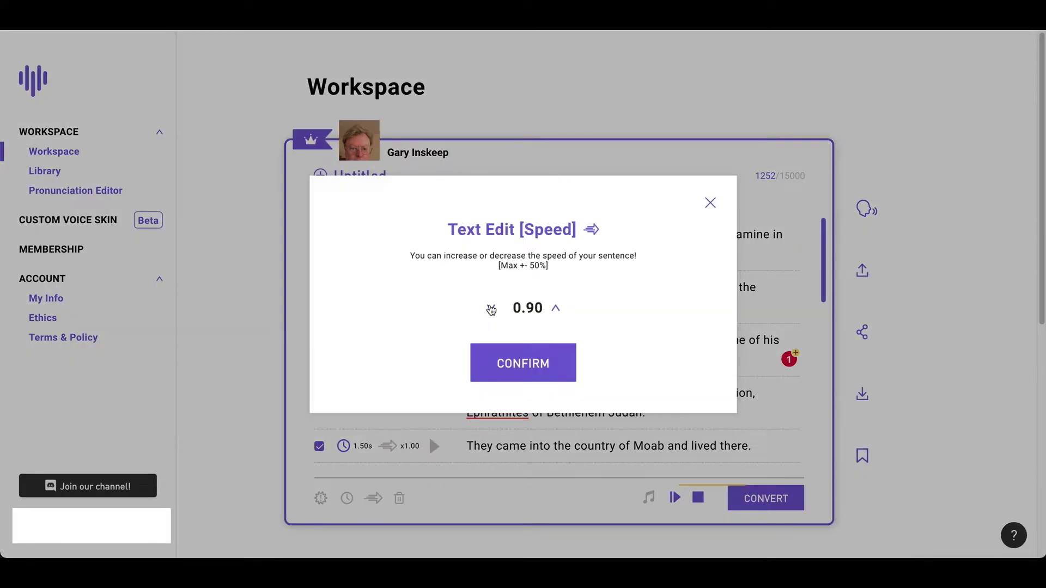
click(540, 347)
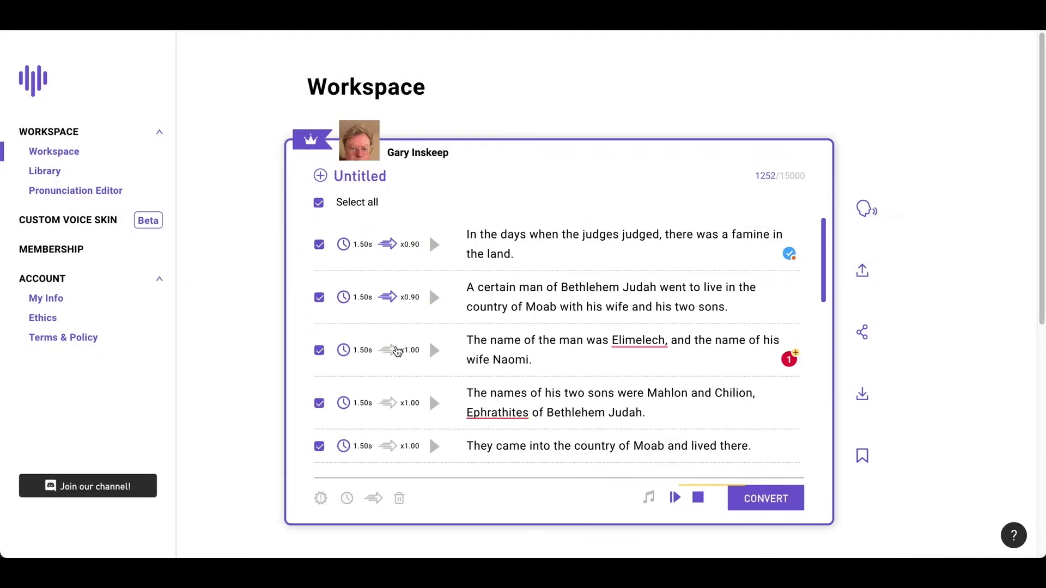
click(393, 350)
click(490, 307)
click(490, 308)
click(507, 362)
Slow the next sentences further down the list to 0.90 speed.
scroll(431, 305, down, 1)
scroll(430, 301, down, 2)
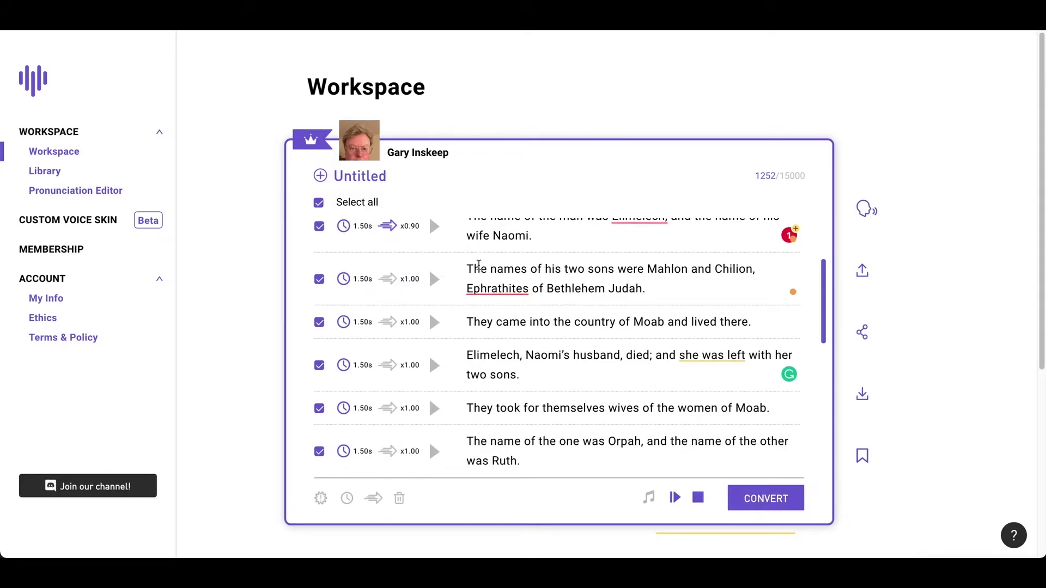
click(403, 281)
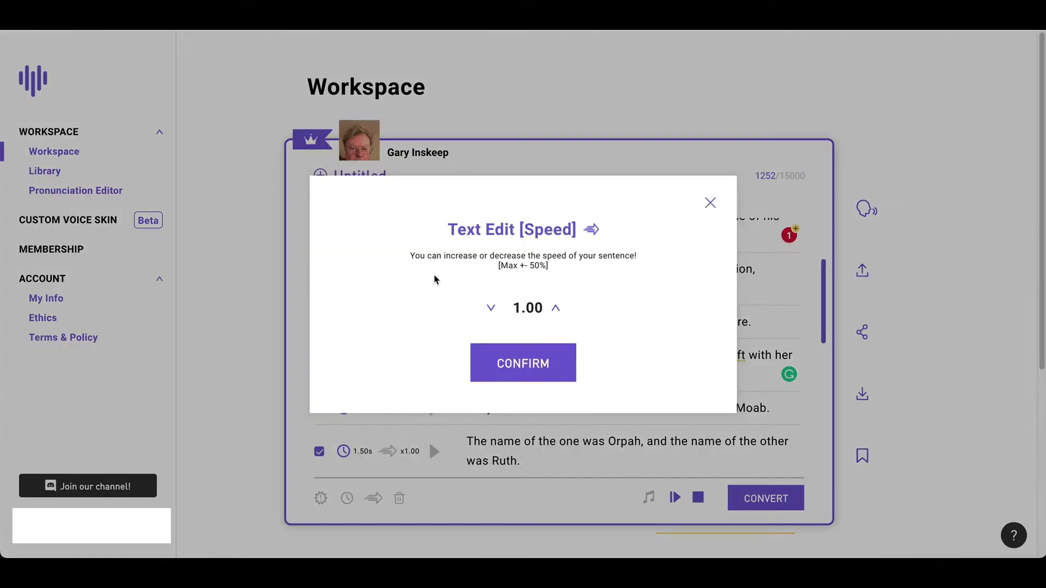
click(491, 308)
click(509, 378)
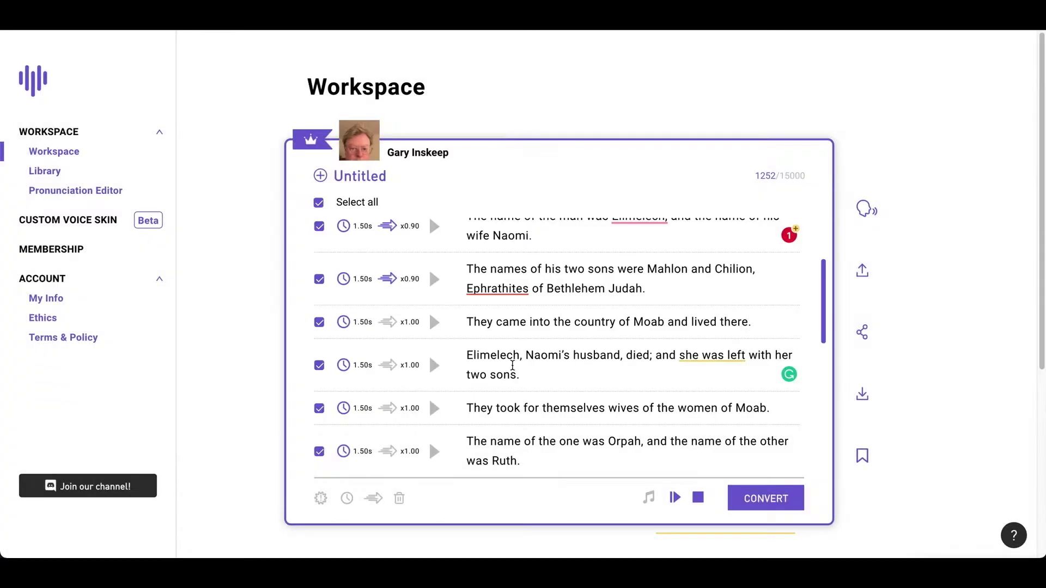
click(389, 323)
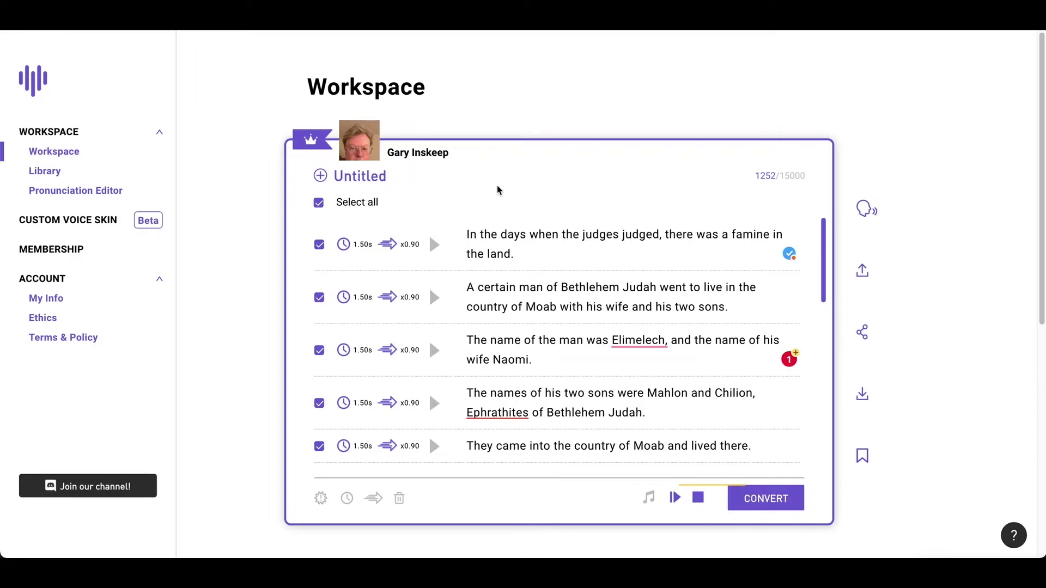
Rename the project 'Book of Ruth - Chapter 1', then convert all sentences and play them.
key(ctrl+a)
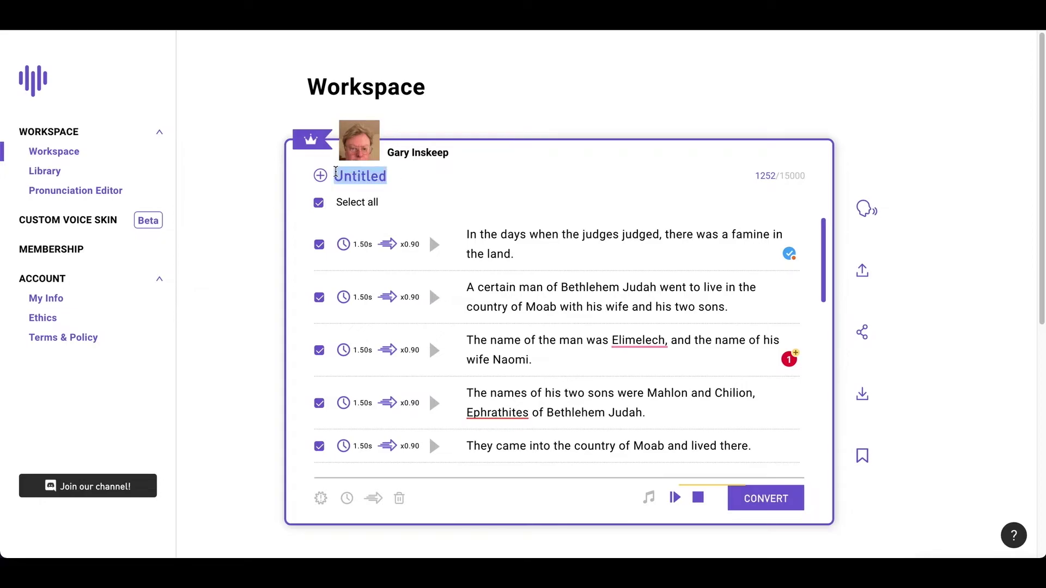
text(Book of Ruth - Chapter 1)
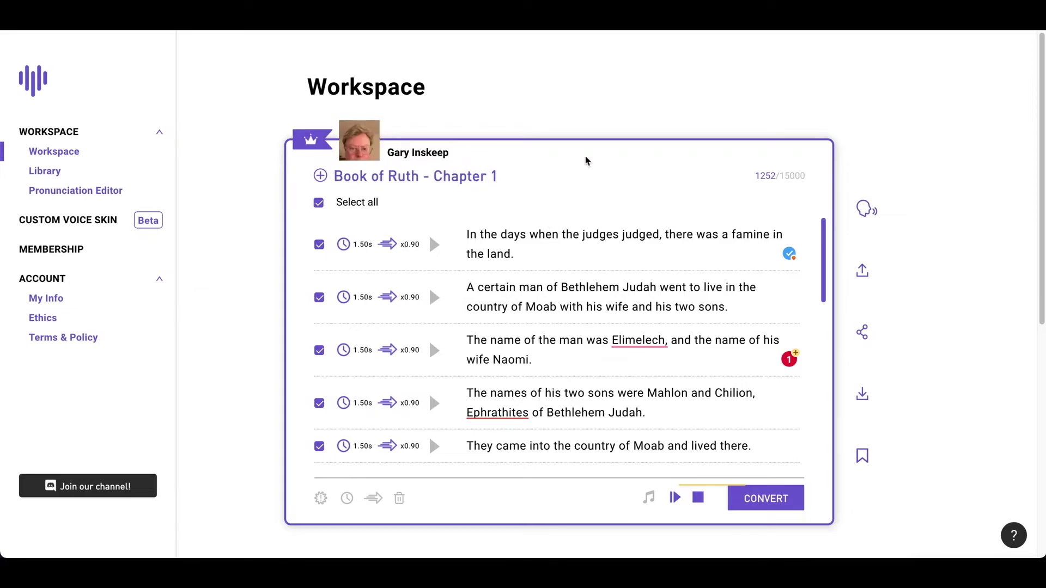
click(318, 202)
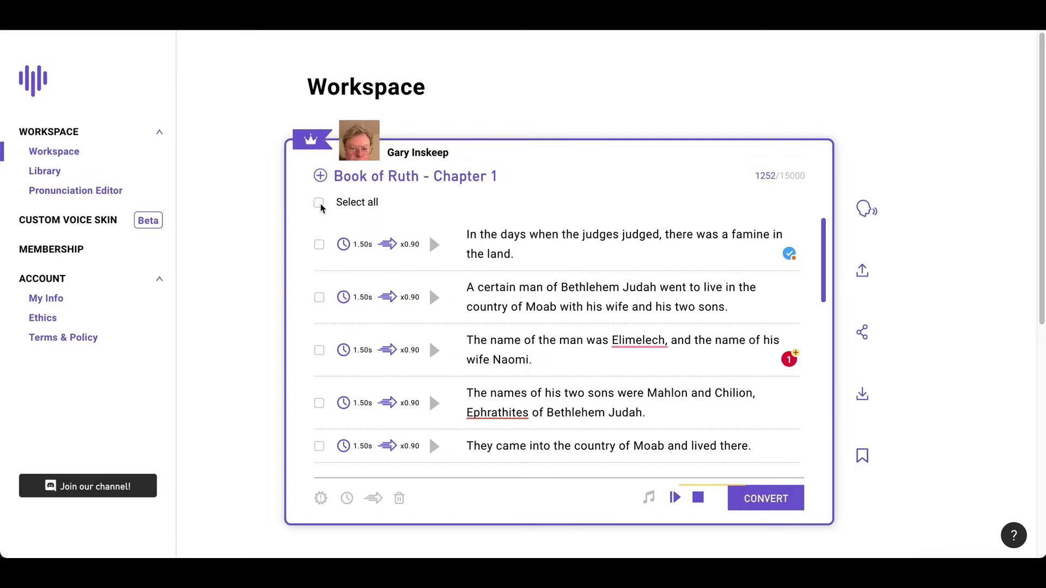
click(318, 202)
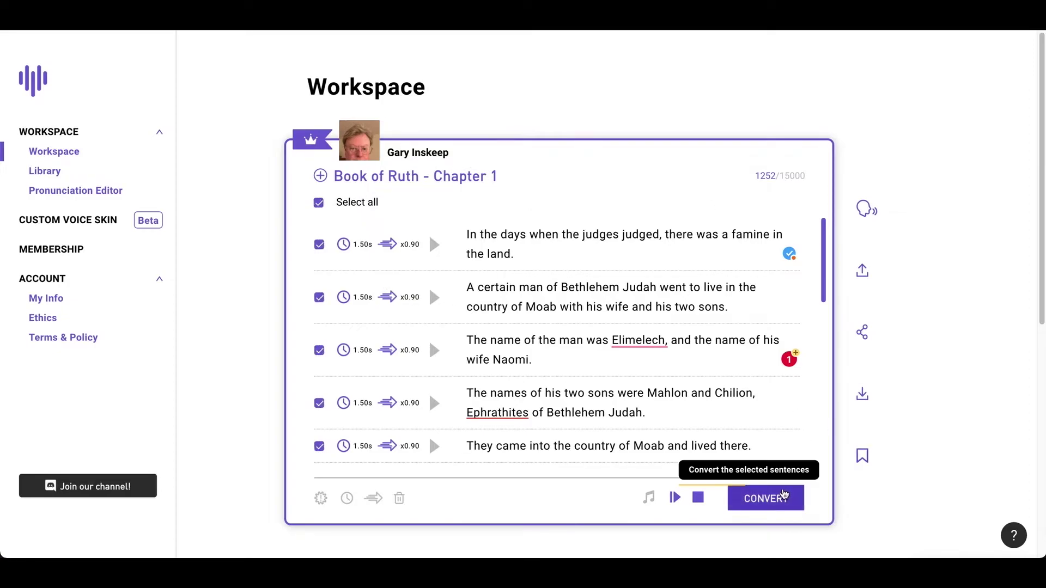
click(779, 498)
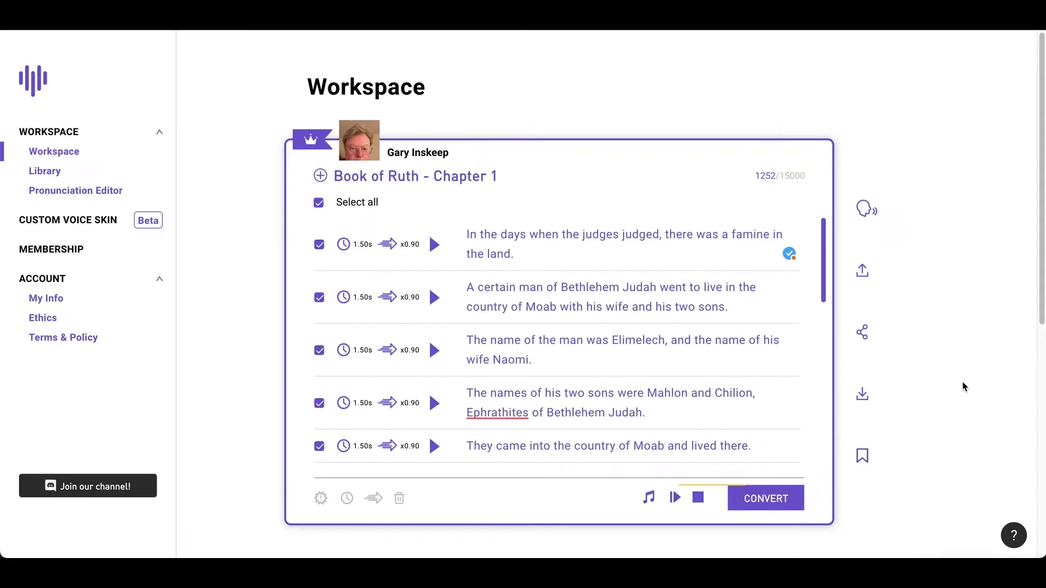
click(675, 497)
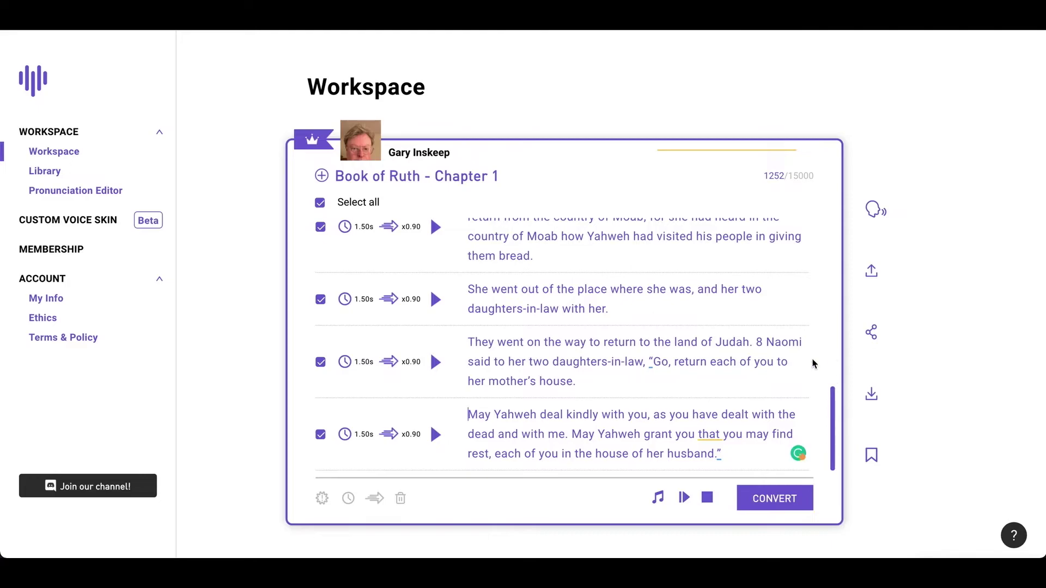
Stop playback and save the Book of Ruth - Chapter 1 project to the Library.
scroll(795, 354, up, 10)
click(739, 285)
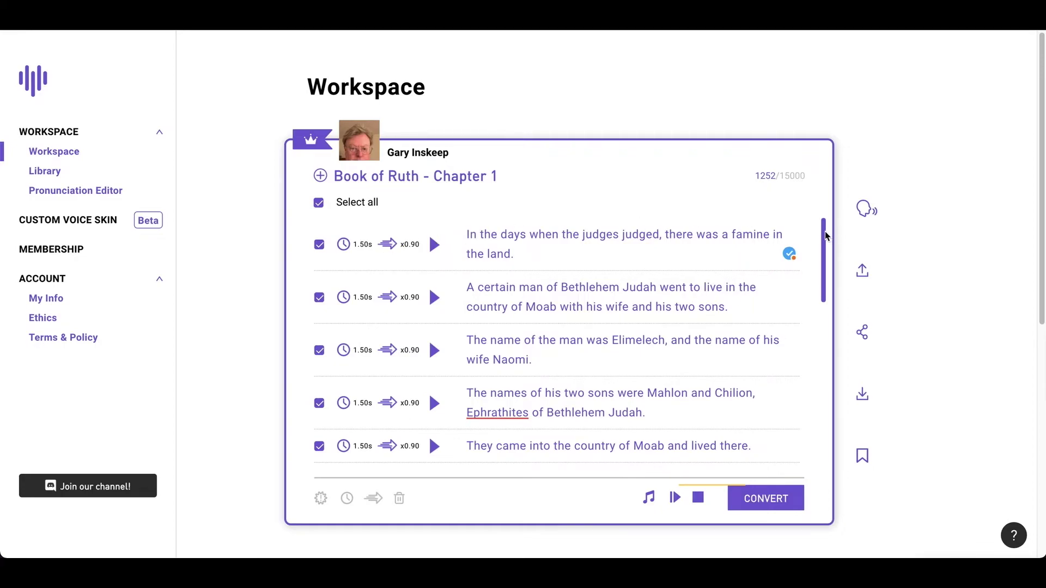
drag(825, 235, 820, 418)
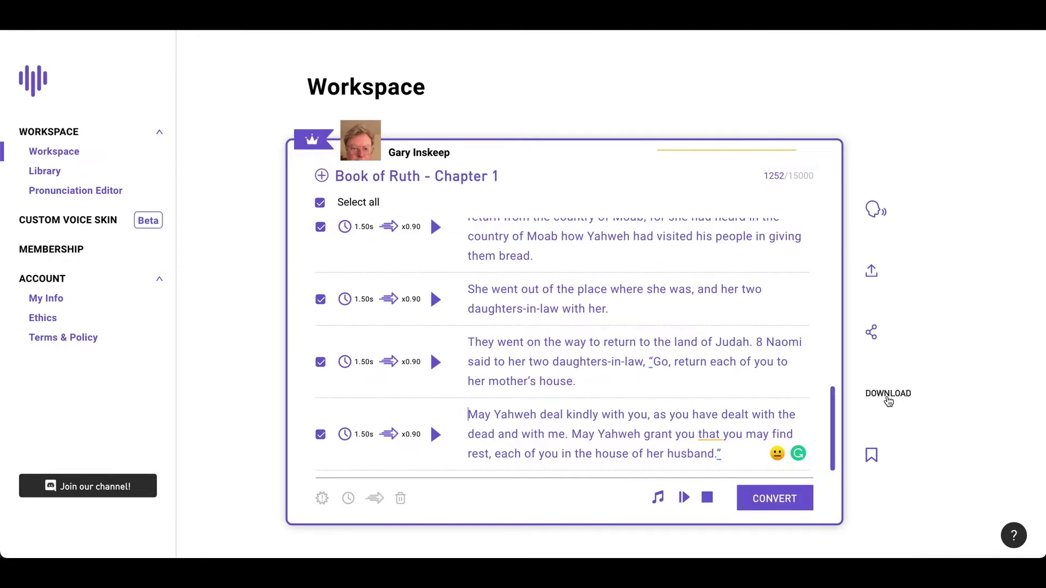
click(874, 458)
click(57, 172)
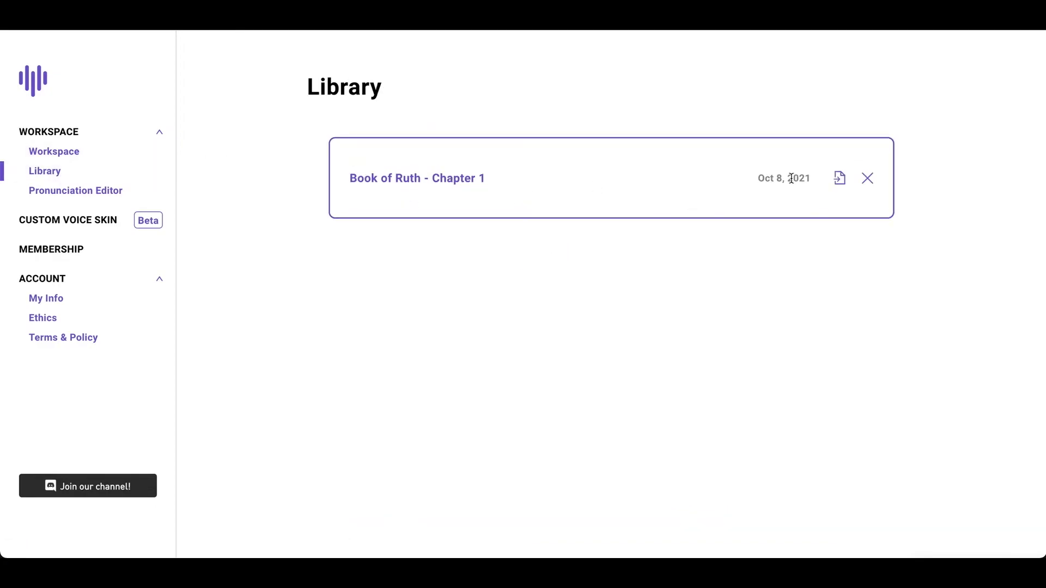
Load Book of Ruth - Chapter 1 from the Library and check its 1252/15000 character count.
click(840, 181)
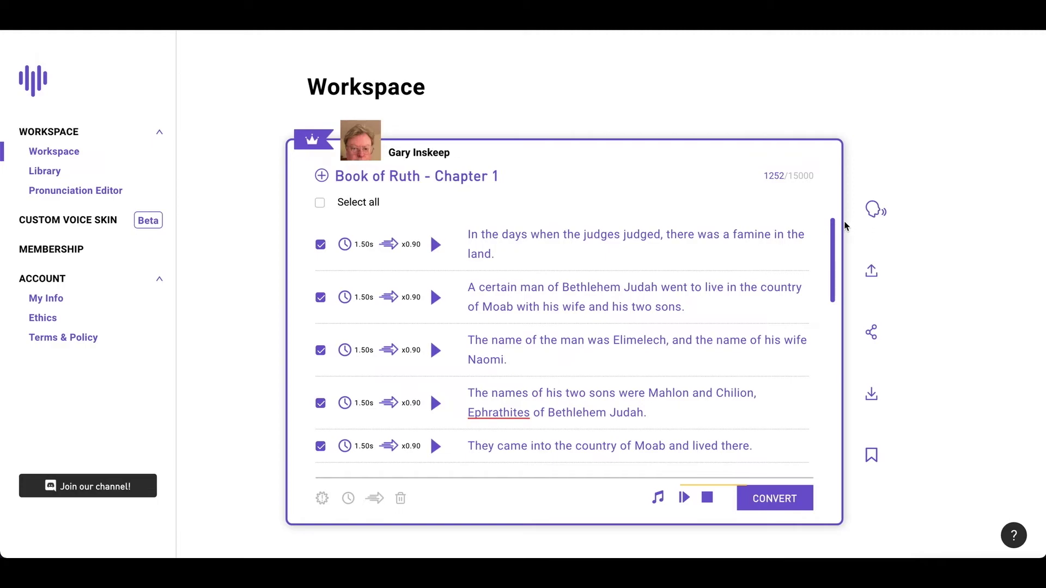
drag(769, 176, 825, 183)
click(801, 185)
drag(788, 175, 824, 187)
scroll(819, 214, down, 1)
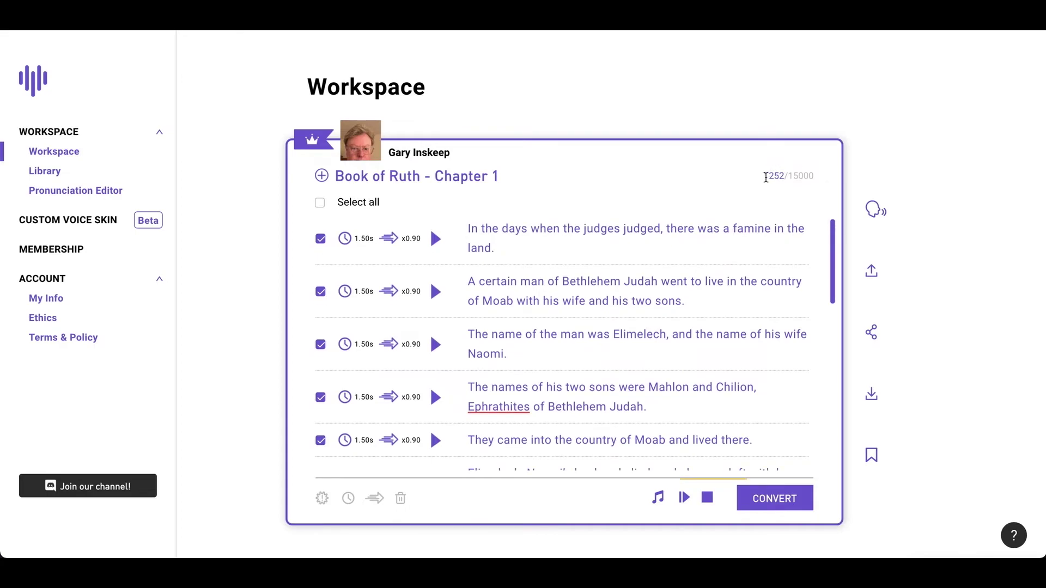
drag(764, 182, 832, 186)
click(824, 191)
drag(833, 248, 827, 459)
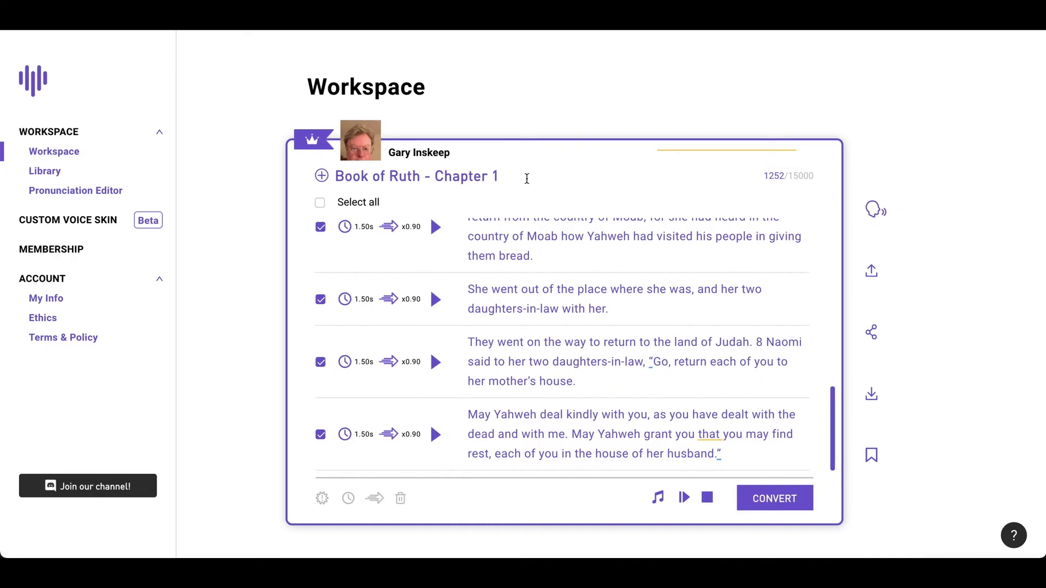
drag(524, 176, 430, 176)
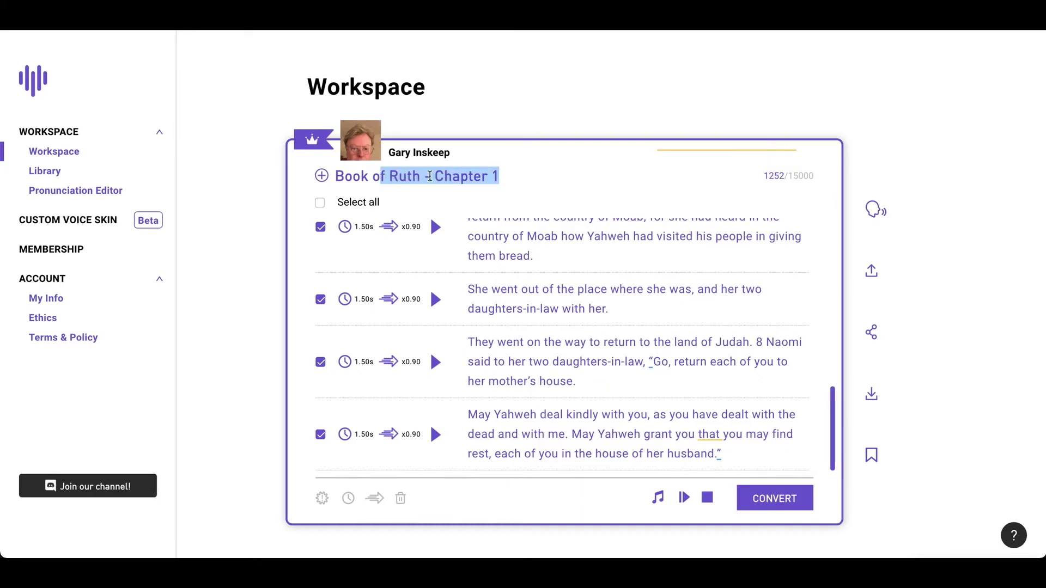
click(543, 181)
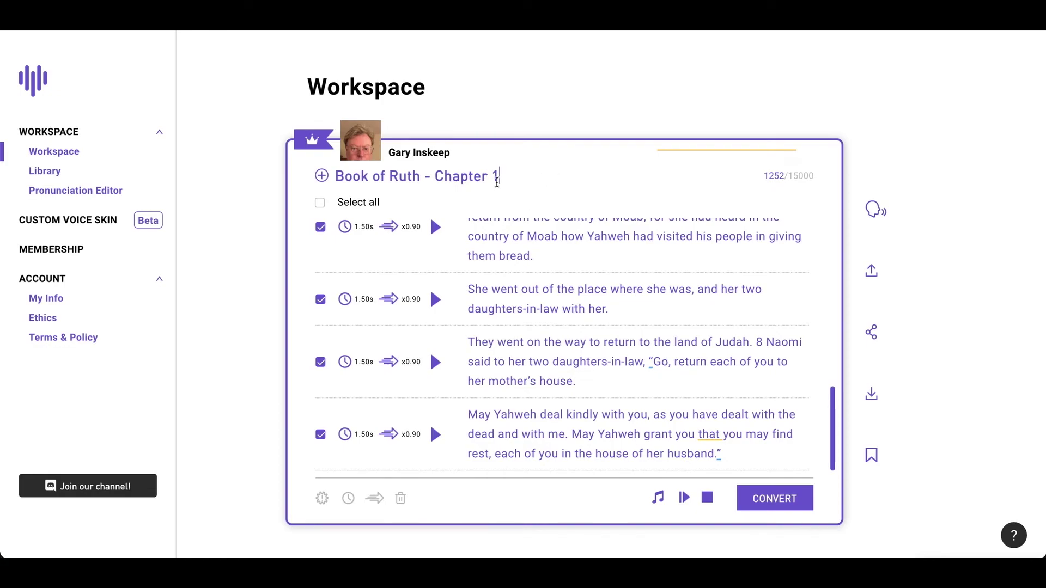
drag(493, 177, 502, 179)
text(2)
key(BackSpace)
text(1)
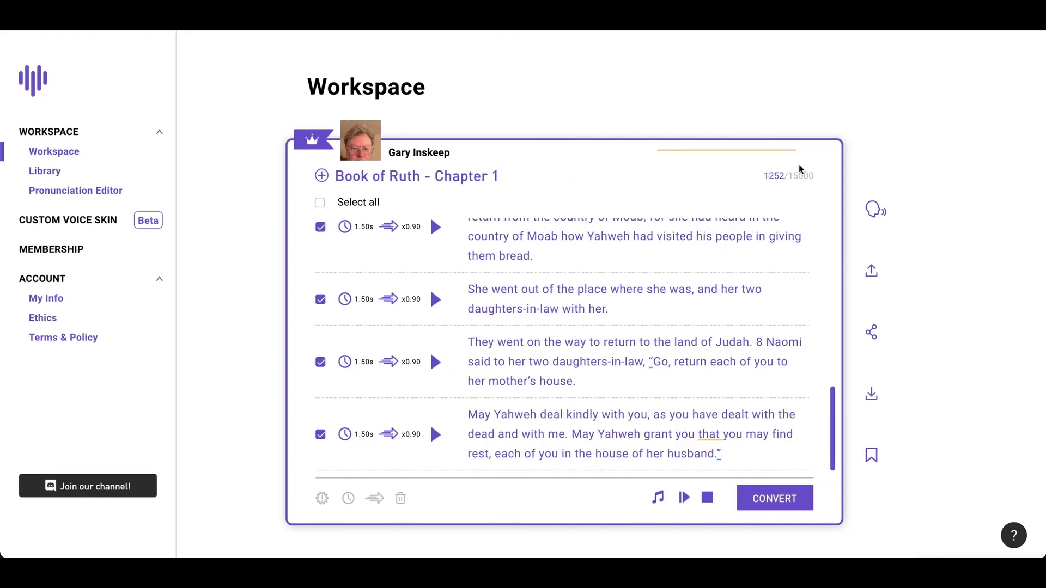